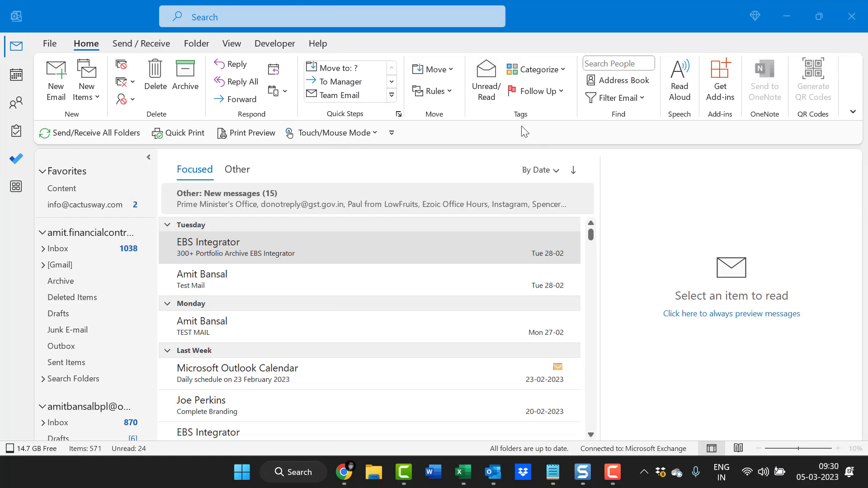
# Step: Open Outlook Options, go to Mail, and open Editor Options on its Proofing page
pyautogui.click(599, 4)
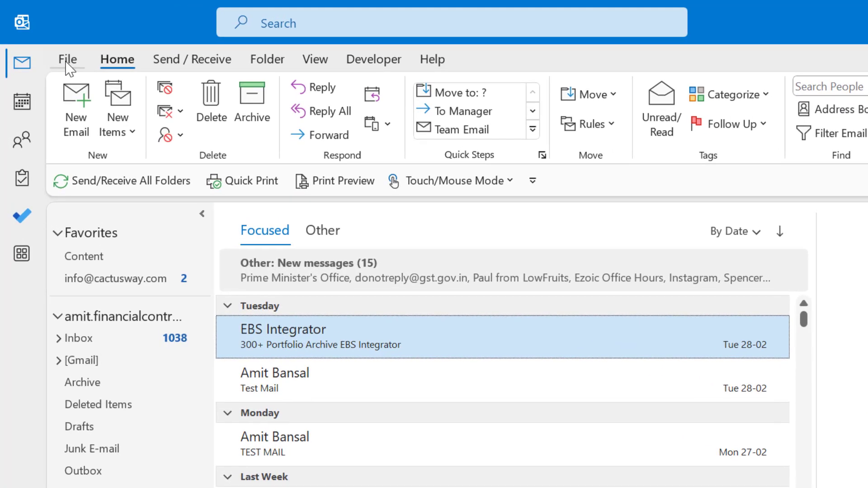
pyautogui.click(59, 53)
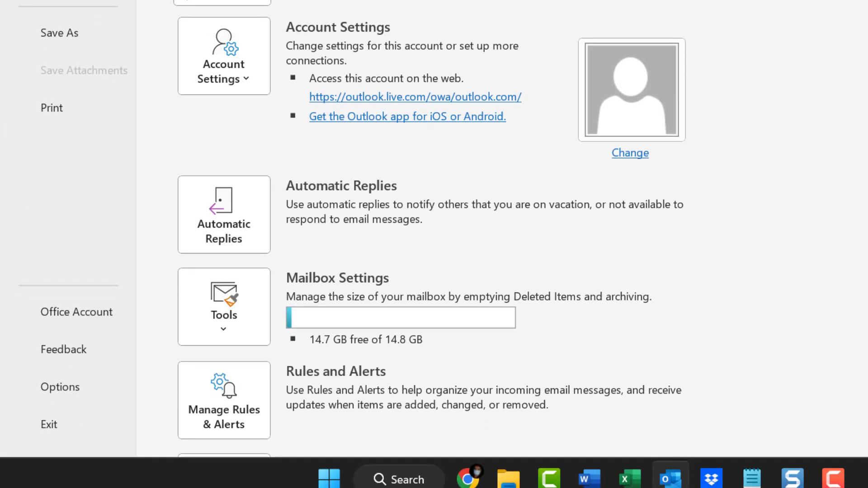
pyautogui.click(49, 389)
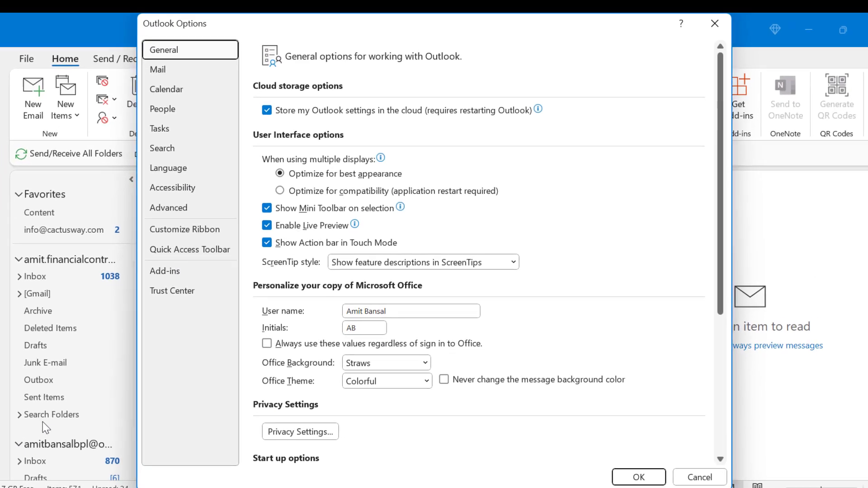
pyautogui.moveTo(269, 28); pyautogui.dragTo(198, 43)
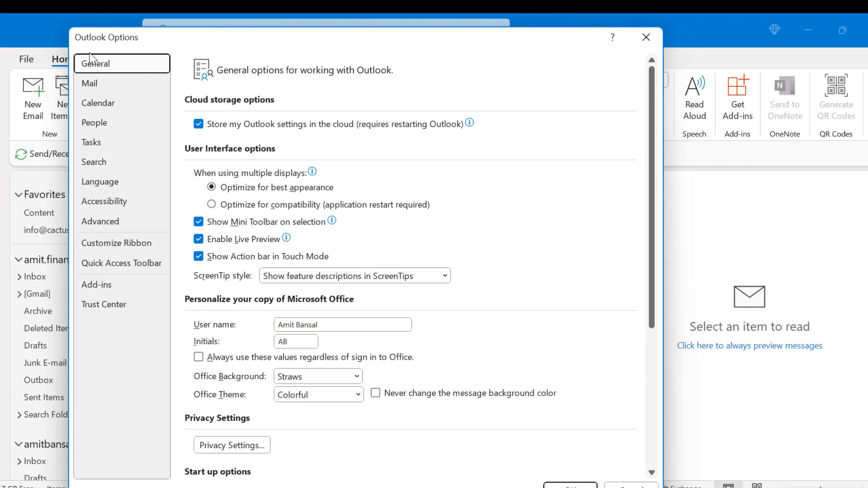
pyautogui.click(93, 84)
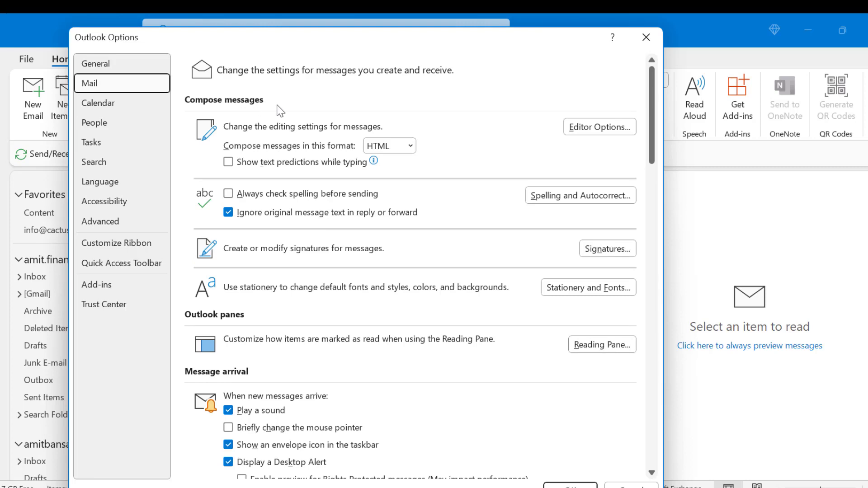
pyautogui.click(581, 128)
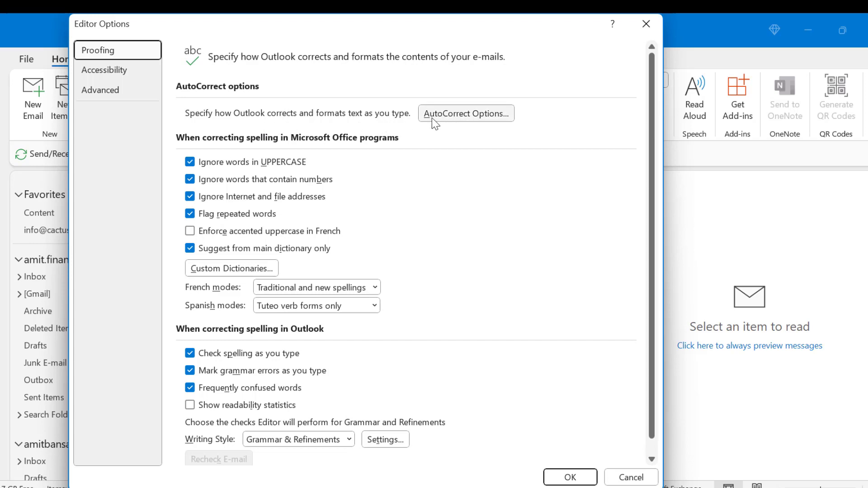
# Step: Open the AutoCorrect: English (United Kingdom) dialog from Editor Options' AutoCorrect Options
pyautogui.click(448, 119)
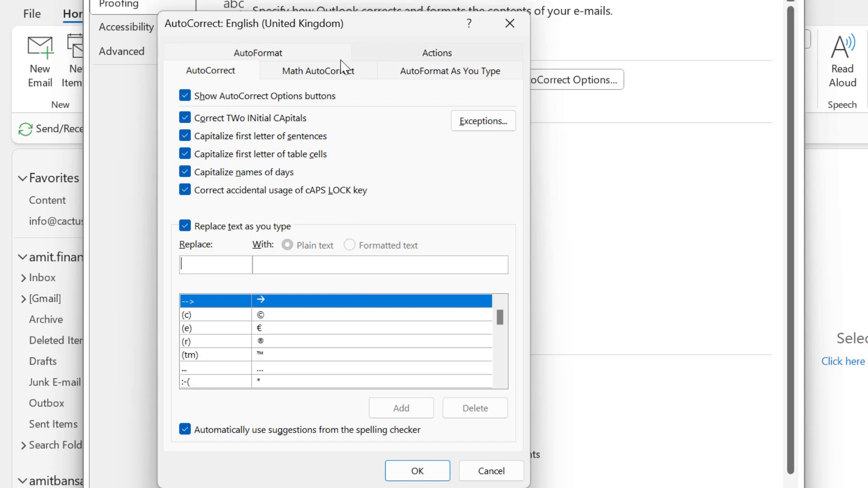
pyautogui.click(210, 76)
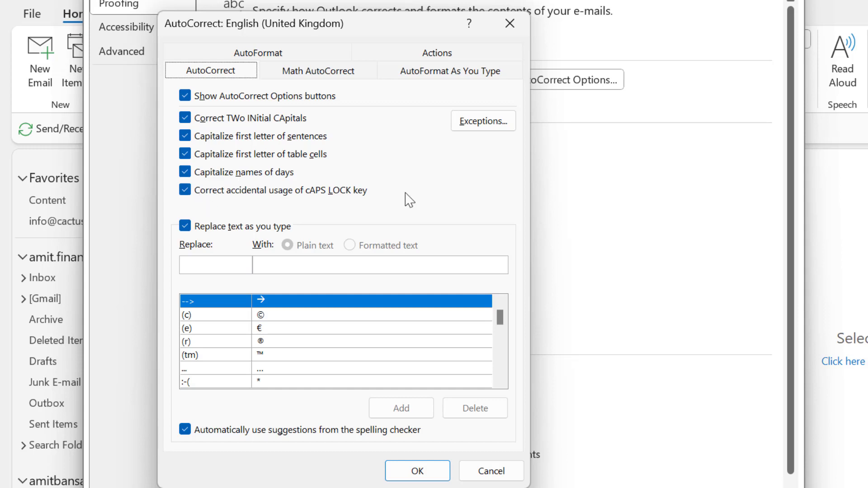
# Step: Open AutoCorrect Exceptions and browse its First Letter, INitial CAps and Other Corrections tabs
pyautogui.click(467, 131)
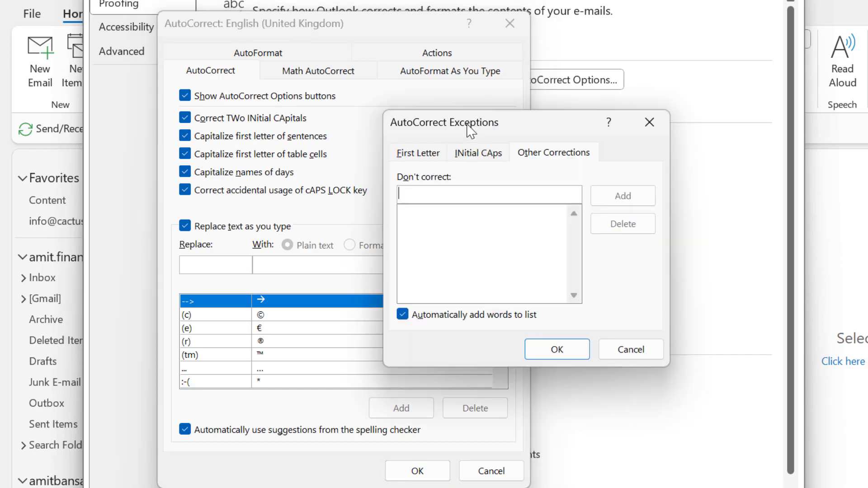
pyautogui.moveTo(463, 128); pyautogui.dragTo(367, 129)
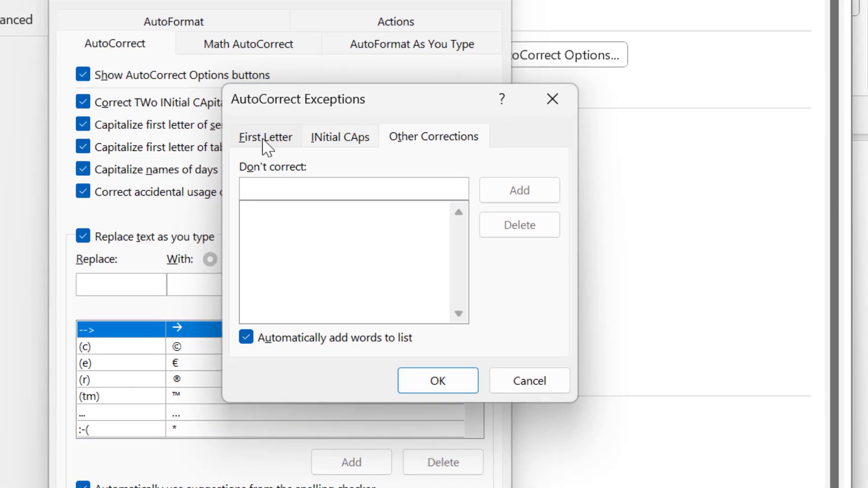
pyautogui.click(331, 146)
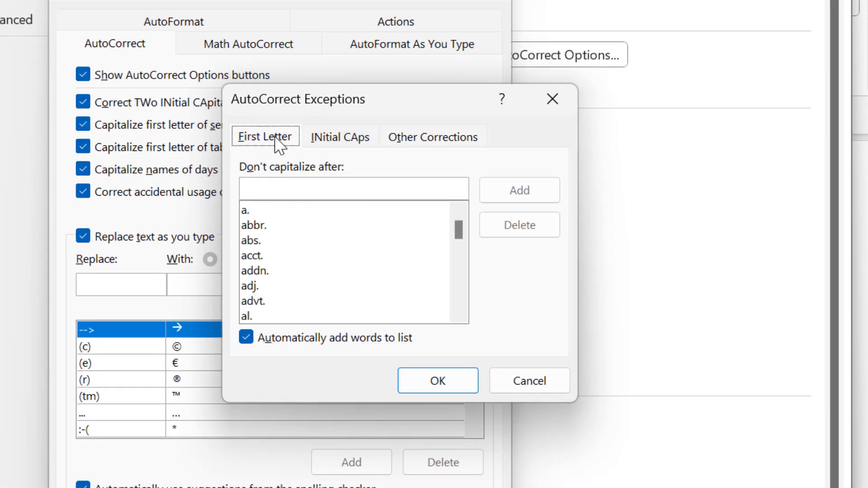
pyautogui.click(341, 141)
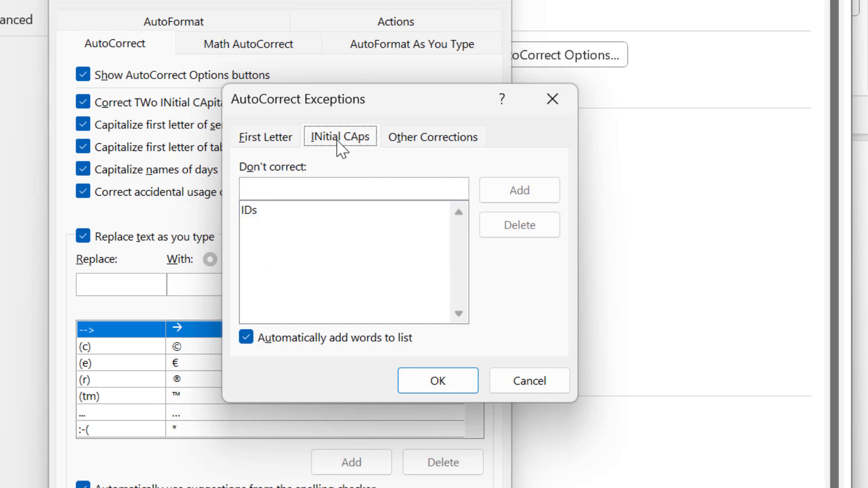
pyautogui.click(431, 140)
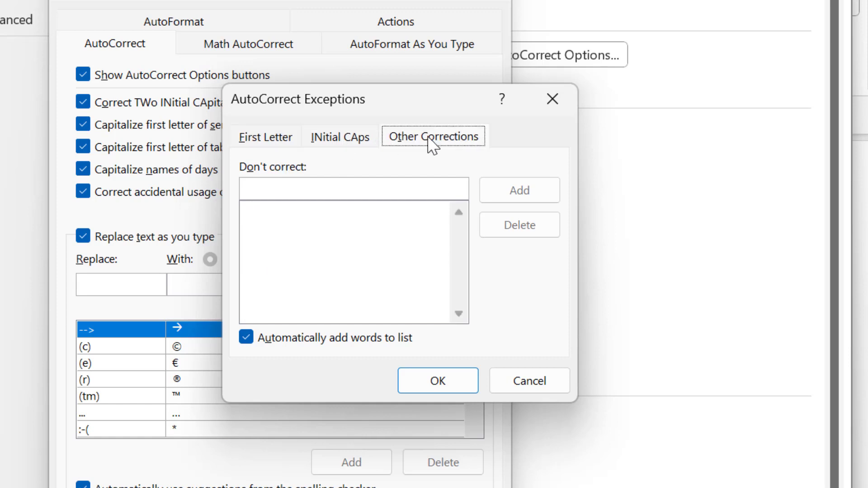
pyautogui.click(271, 141)
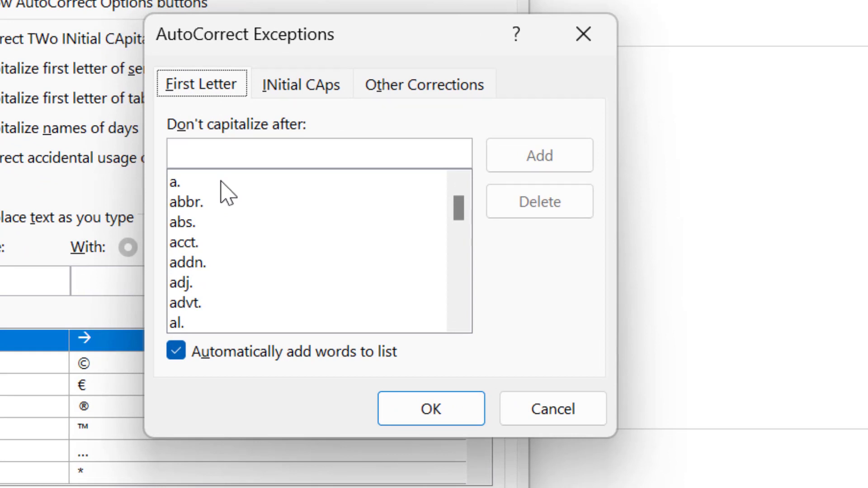
# Step: Inspect the First Letter list around 'advt.', then show the INitial CAps list containing only IDs
pyautogui.click(189, 306)
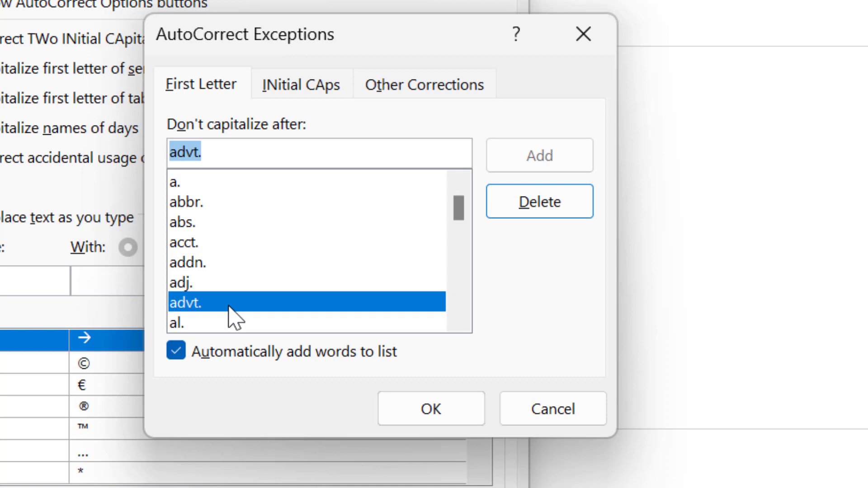
pyautogui.scroll(-8, 316, 260)
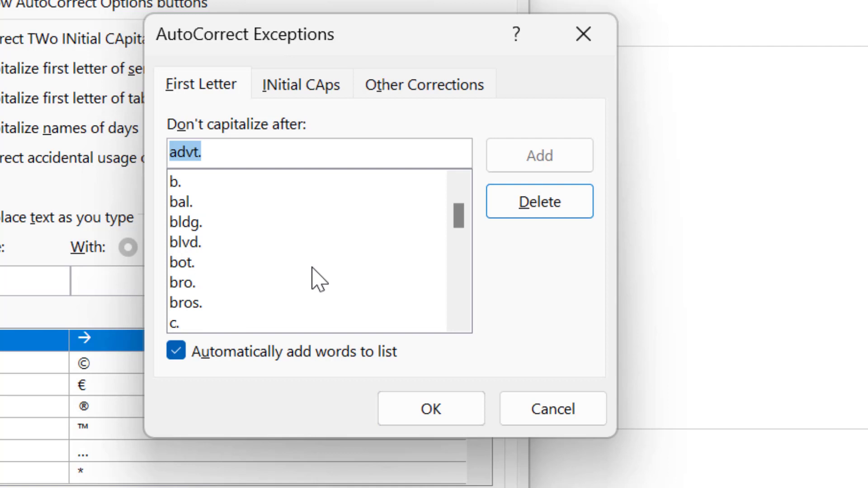
pyautogui.scroll(8, 319, 279)
pyautogui.scroll(-15, 316, 281)
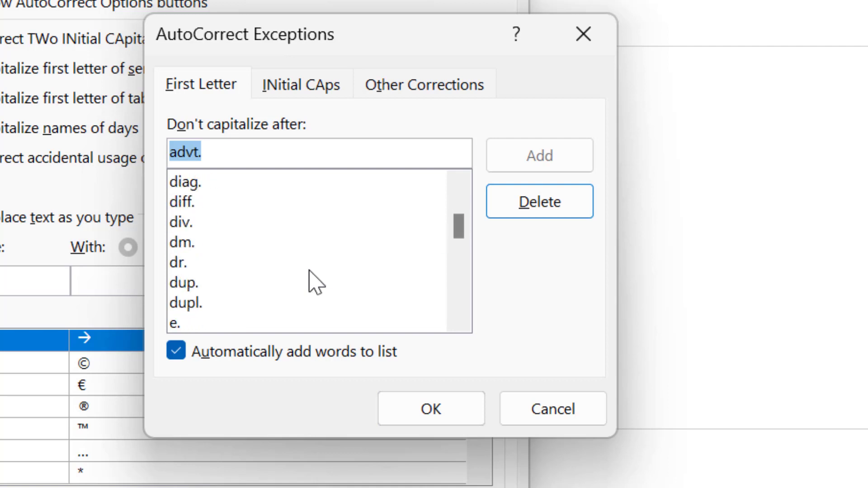
pyautogui.scroll(-12, 317, 281)
pyautogui.scroll(20, 317, 281)
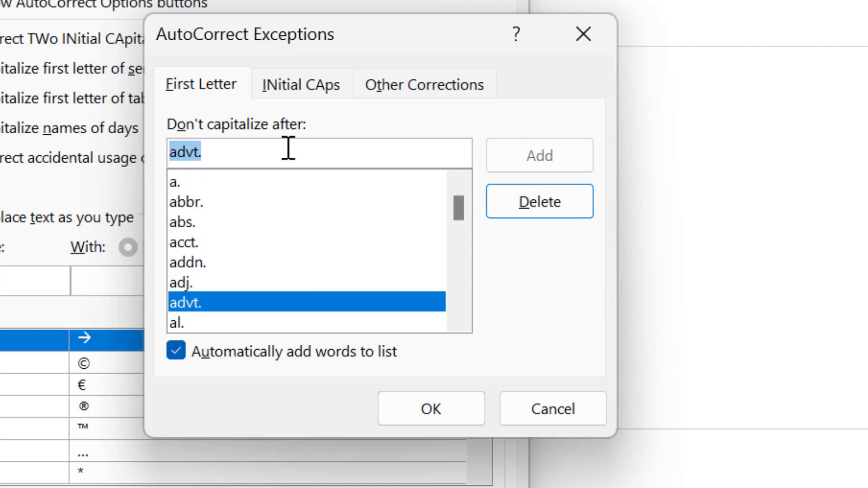
pyautogui.click(277, 89)
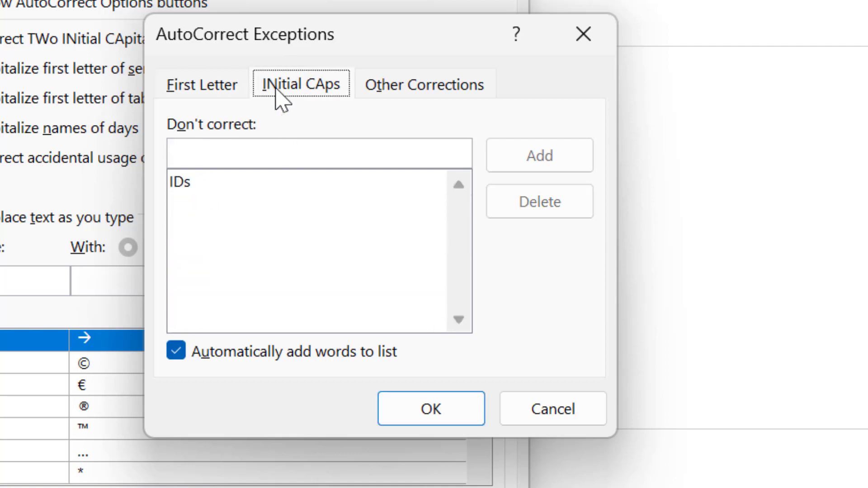
# Step: Add CVs to the INitial CAps exceptions, check Other Corrections, and close the Exceptions dialog
pyautogui.click(182, 185)
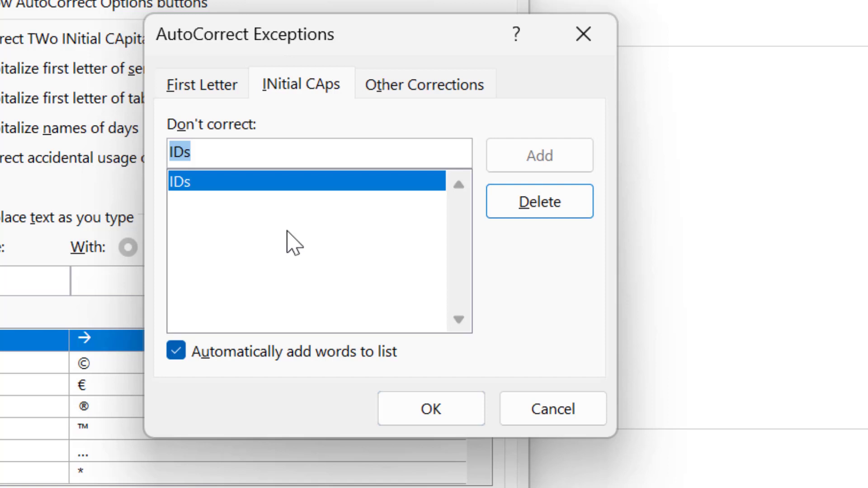
pyautogui.click(292, 161)
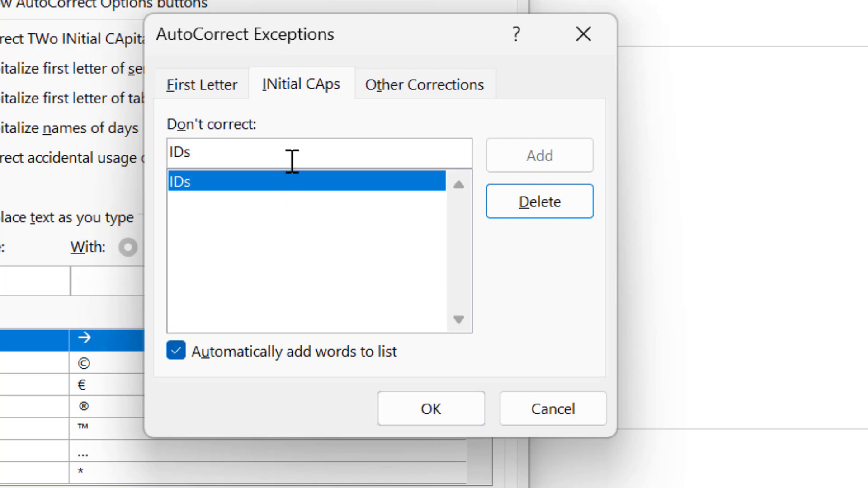
pyautogui.moveTo(248, 161); pyautogui.dragTo(161, 155)
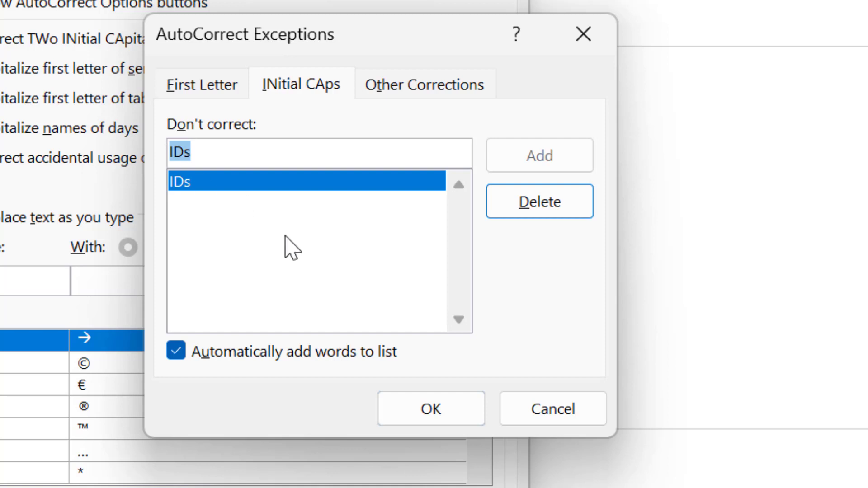
pyautogui.click(403, 153)
pyautogui.moveTo(316, 154); pyautogui.dragTo(43, 156)
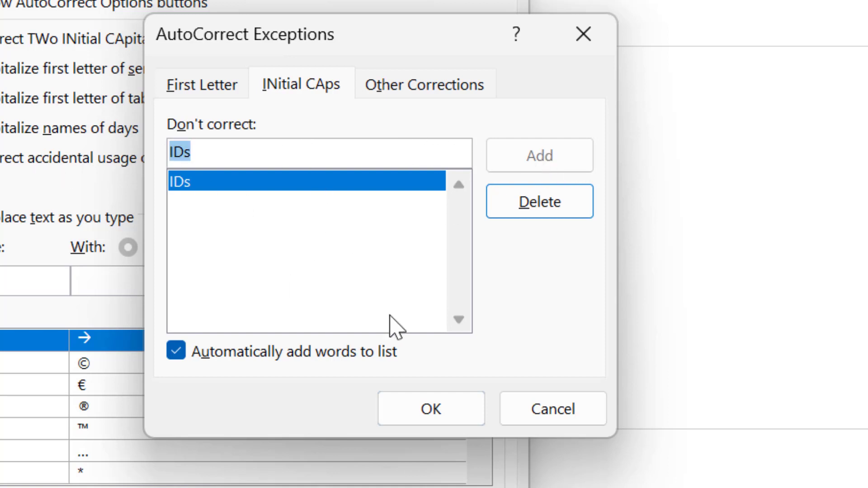
pyautogui.write('CVs')
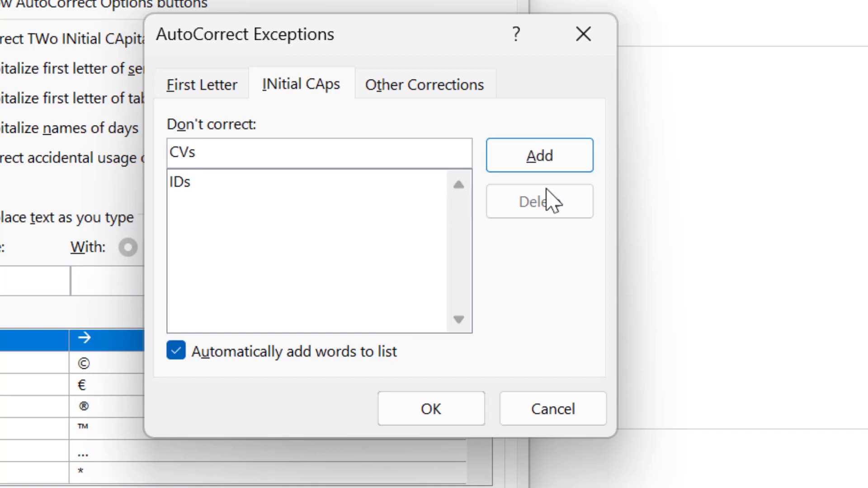
pyautogui.click(543, 158)
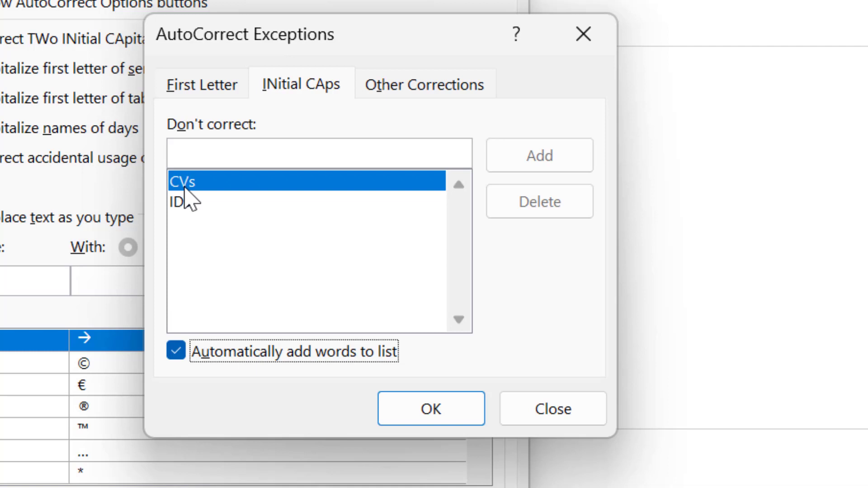
pyautogui.click(412, 92)
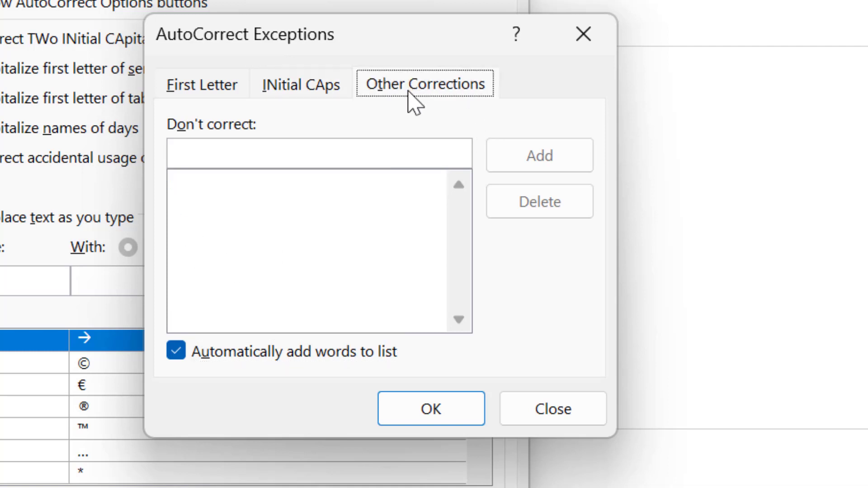
pyautogui.click(225, 154)
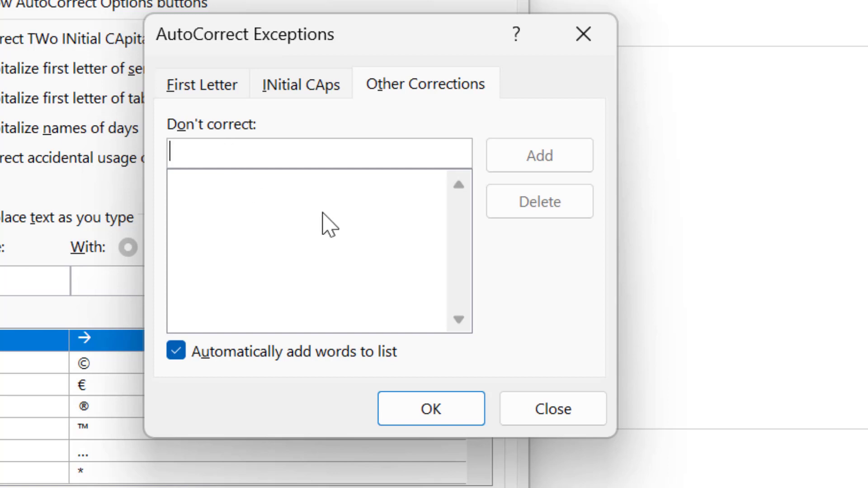
pyautogui.click(438, 407)
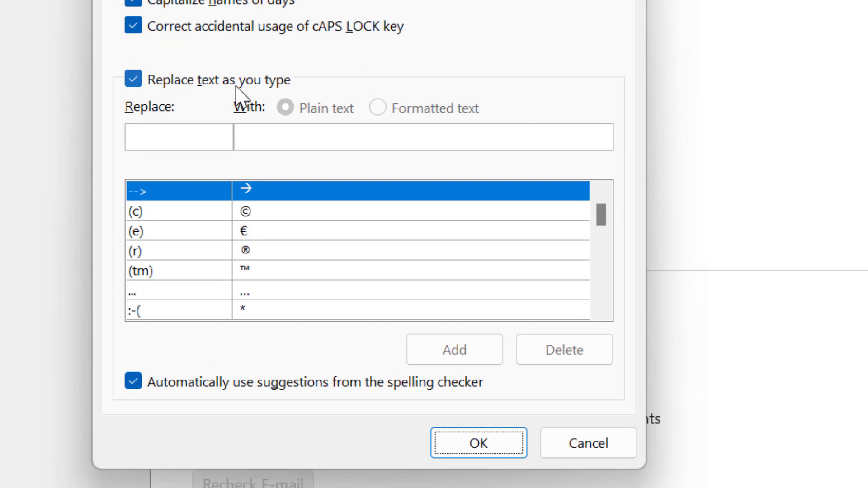
# Step: Load the (r) → ® entry from the replacement list into the Replace and With fields
pyautogui.scroll(-2, 298, 244)
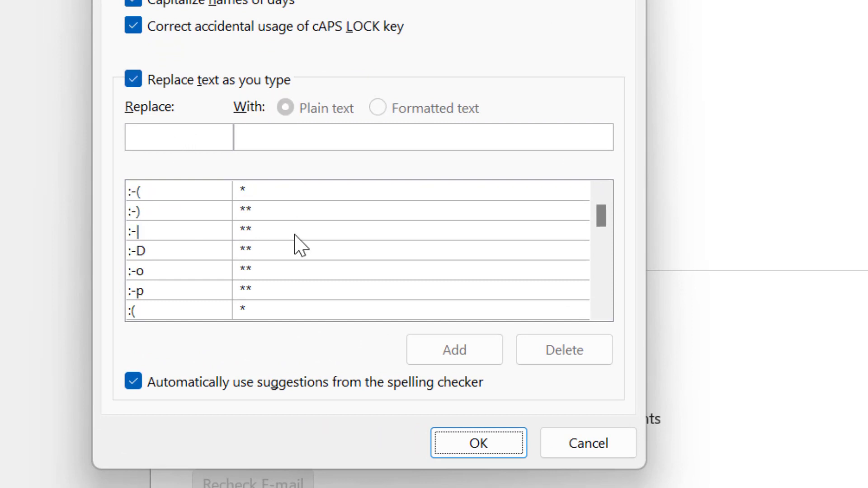
pyautogui.scroll(1, 299, 244)
pyautogui.scroll(1, 298, 245)
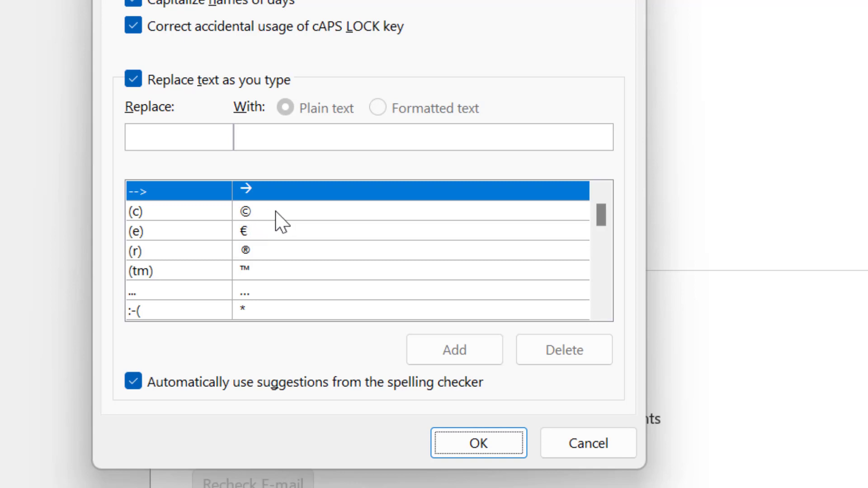
pyautogui.click(147, 252)
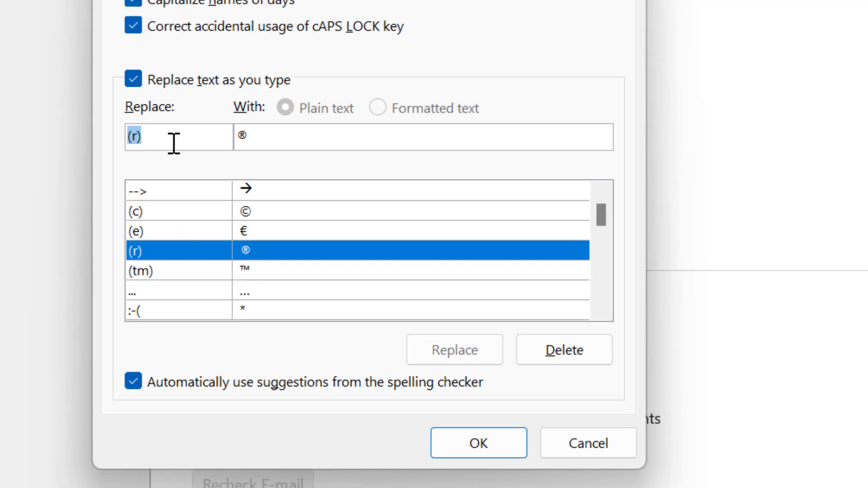
pyautogui.click(186, 132)
# Step: Add an FYI → 'For your information' AutoCorrect entry and close AutoCorrect and Editor Options
pyautogui.moveTo(181, 138); pyautogui.dragTo(96, 140)
pyautogui.write('FYI')
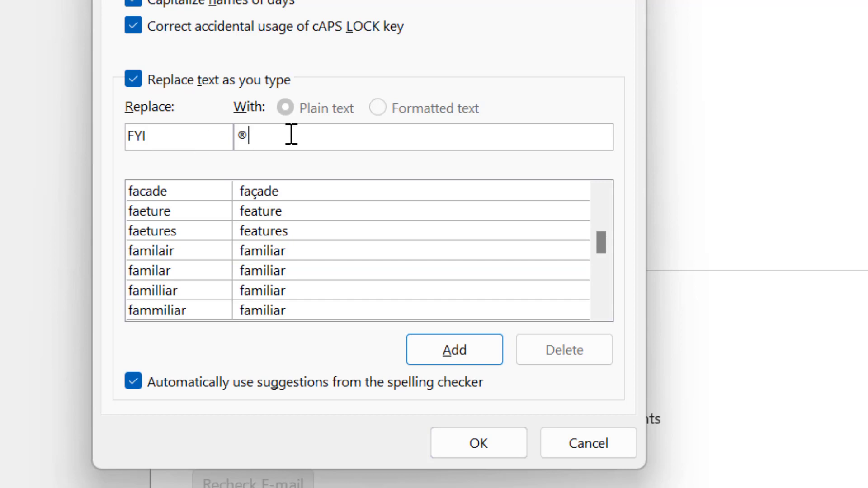
pyautogui.moveTo(290, 134); pyautogui.dragTo(216, 134)
pyautogui.write('For your information')
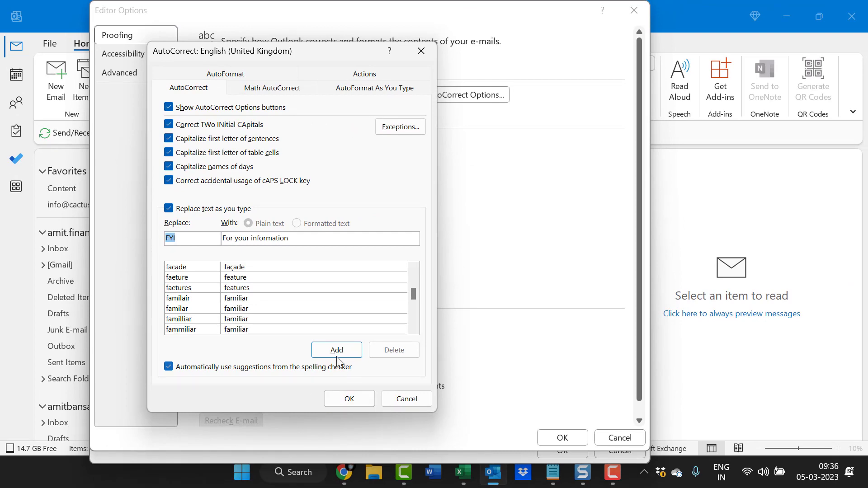
pyautogui.click(337, 351)
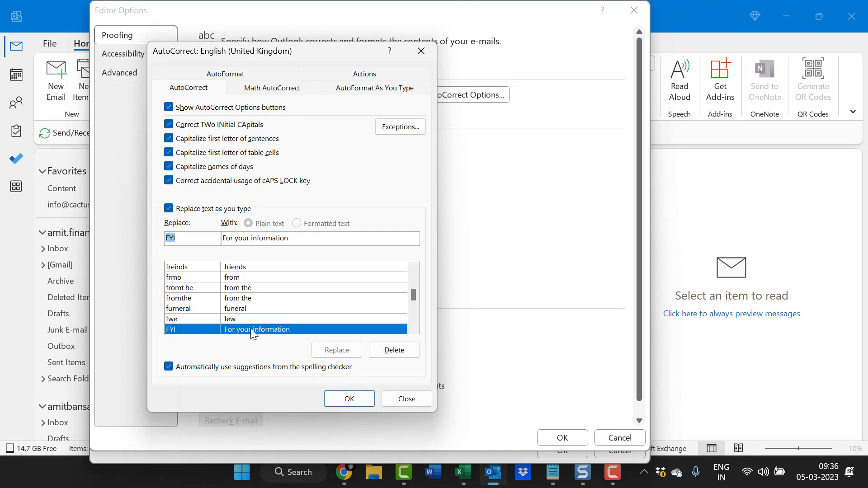
pyautogui.click(354, 402)
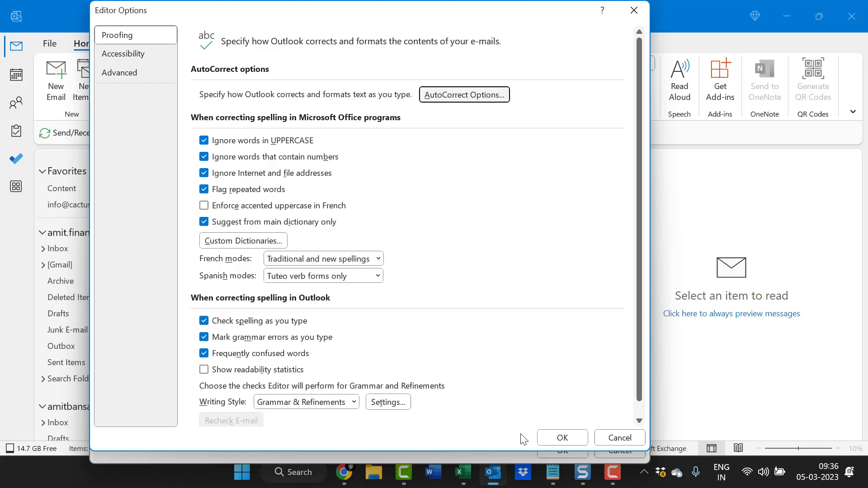
pyautogui.click(563, 437)
# Step: Close Outlook Options, then type FYI in a new email's body to see 'For your information' appear
pyautogui.click(563, 451)
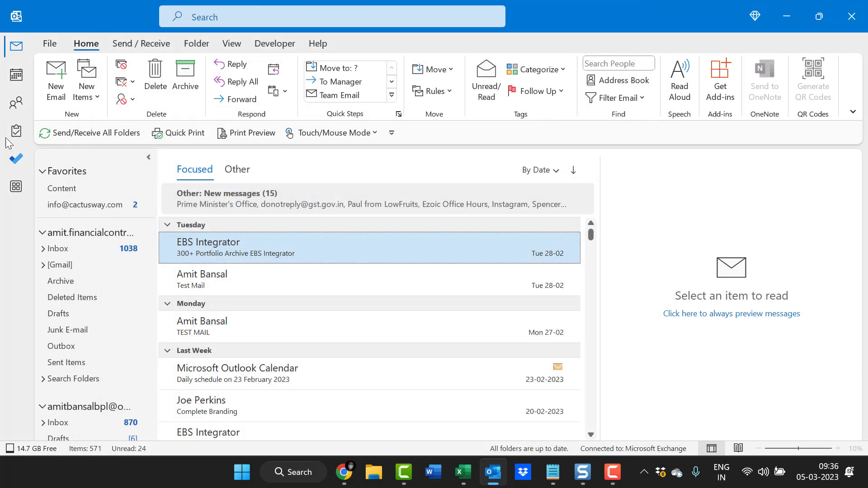
pyautogui.click(56, 78)
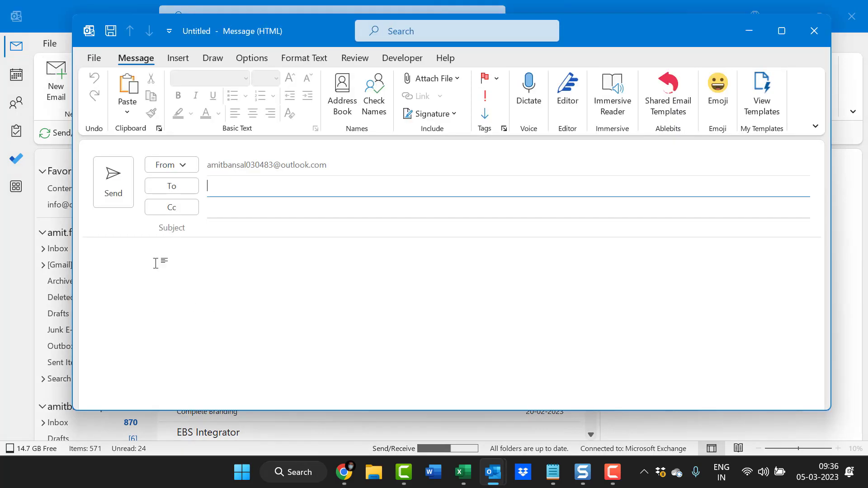
pyautogui.click(204, 253)
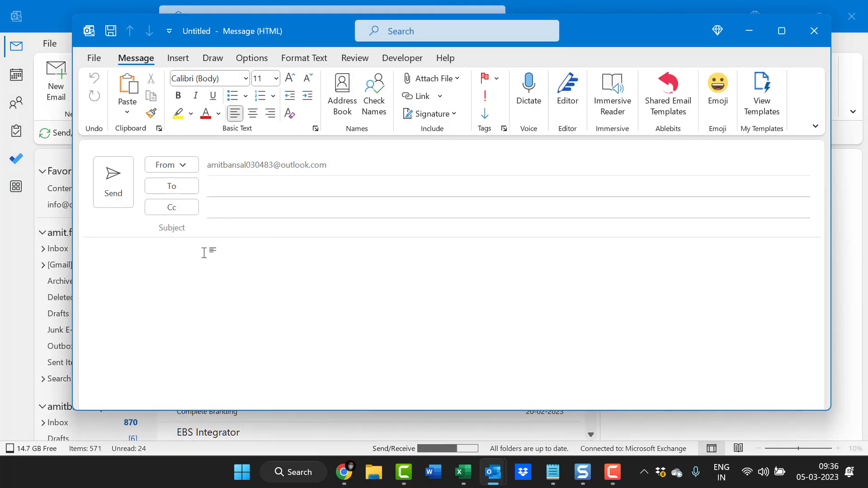
pyautogui.write('FYI')
pyautogui.press('Return')
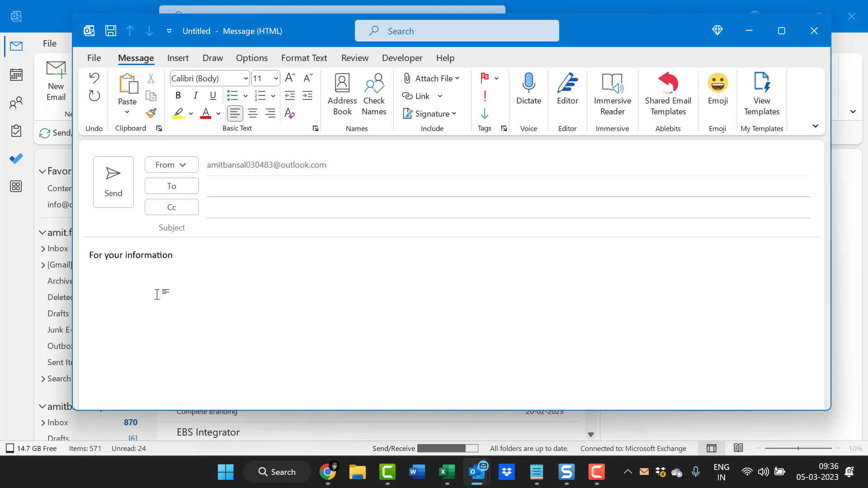
pyautogui.write('FYI')
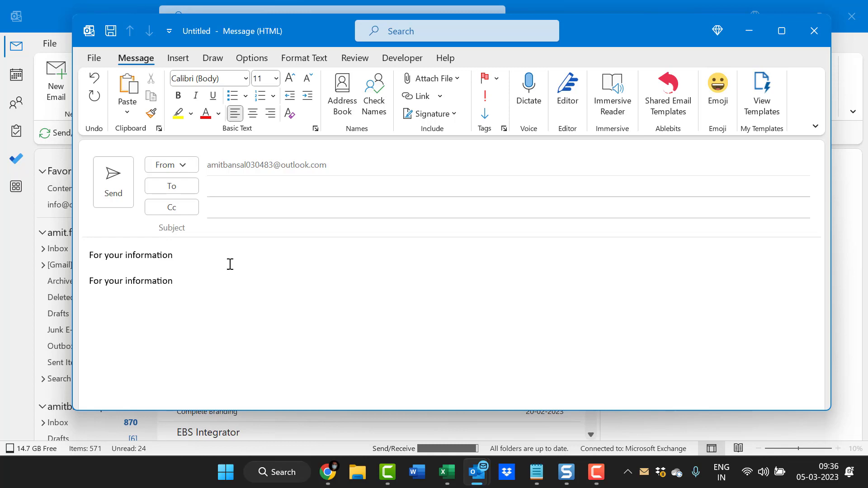
# Step: Discard the test email unsaved and reopen AutoCorrect via Options > Mail > Editor Options
pyautogui.click(814, 31)
pyautogui.click(445, 267)
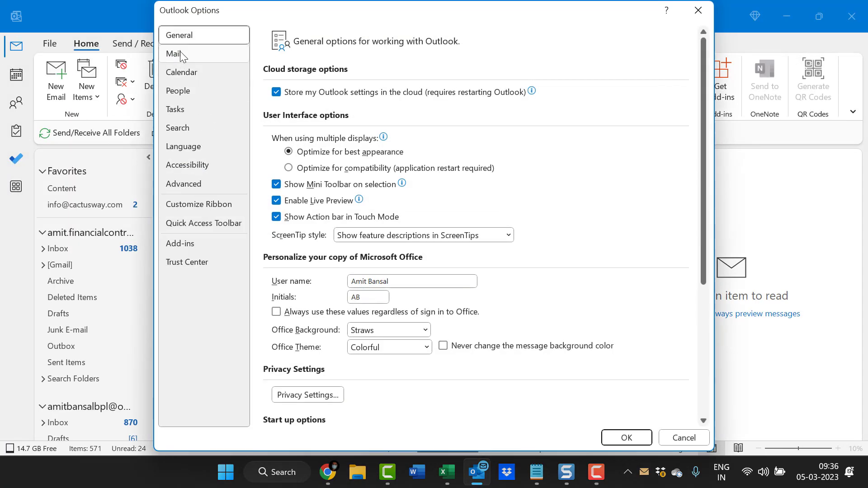
pyautogui.click(181, 58)
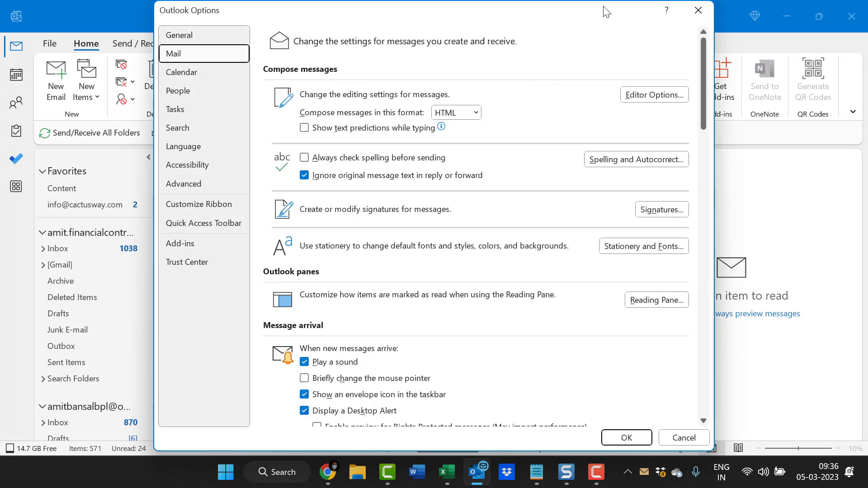
pyautogui.moveTo(606, 10); pyautogui.dragTo(465, 14)
pyautogui.click(514, 98)
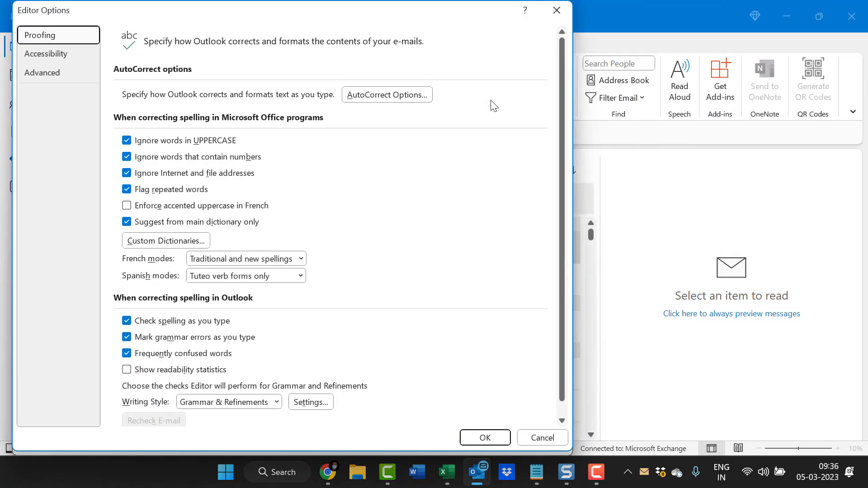
pyautogui.click(388, 94)
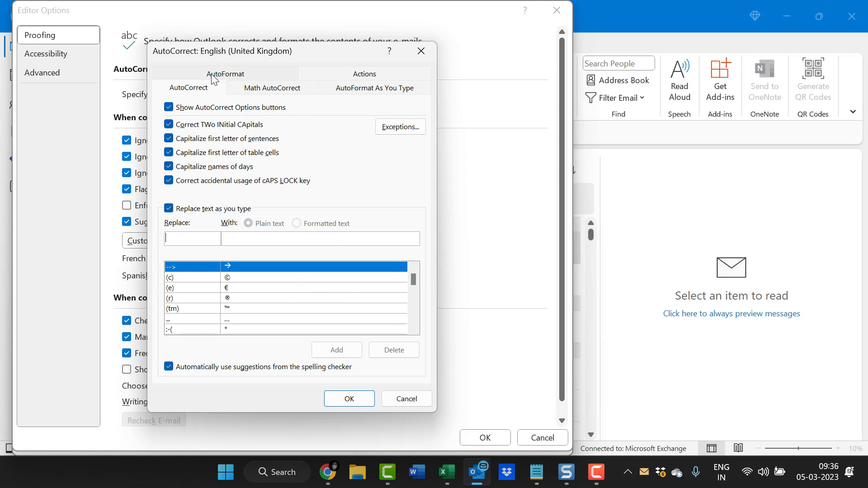
# Step: Scroll through the Math AutoCorrect rules, then view the AutoFormat As You Type options
pyautogui.click(258, 90)
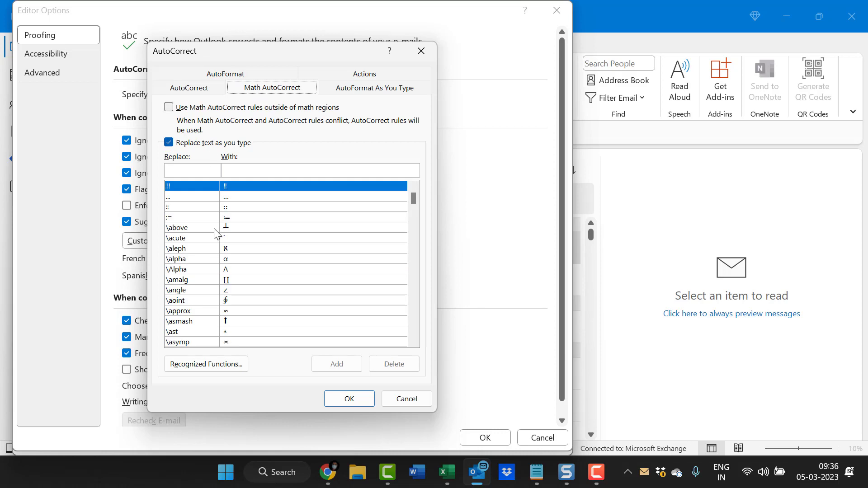
pyautogui.scroll(-2, 255, 261)
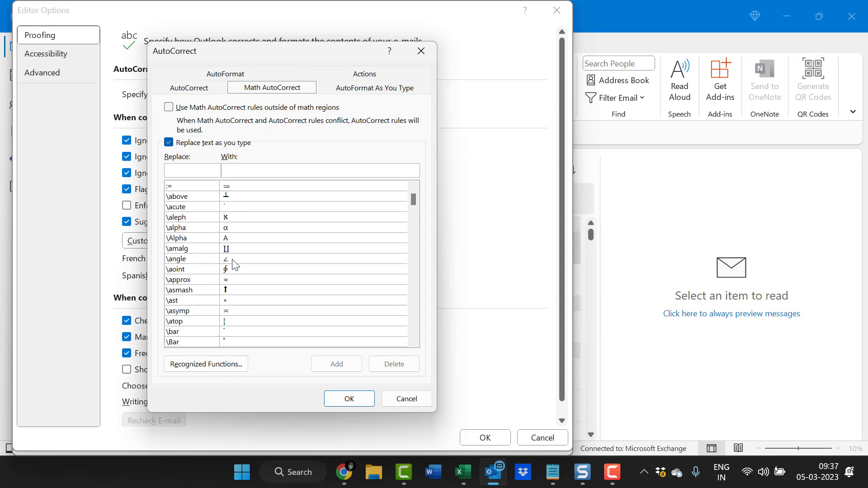
pyautogui.scroll(-3, 235, 265)
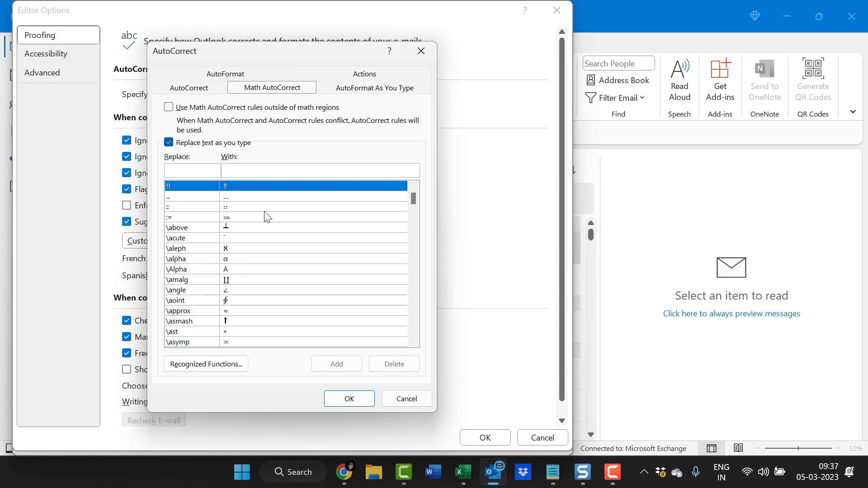
pyautogui.click(355, 91)
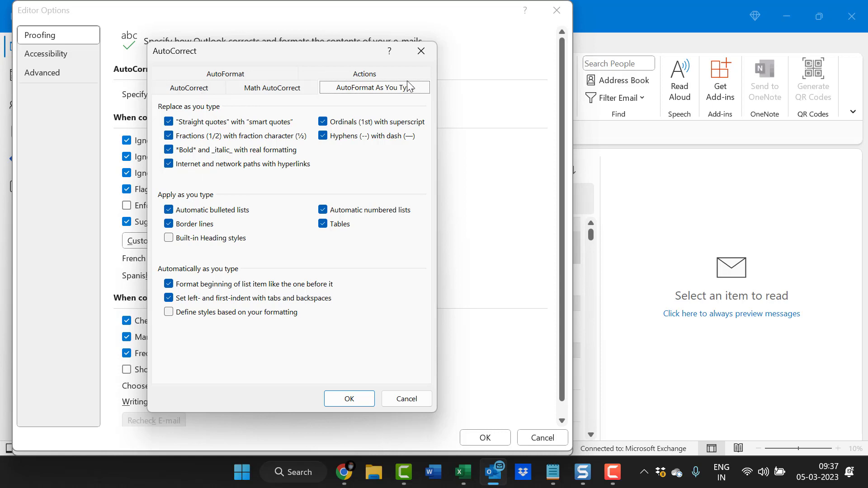
# Step: Glance at the Actions and AutoCorrect tabs, then OK out of AutoCorrect, Editor Options and Outlook Options
pyautogui.click(375, 75)
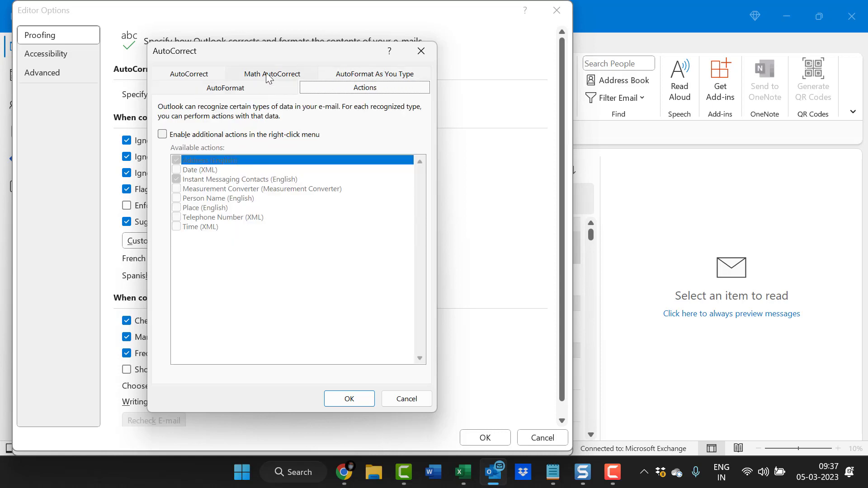
pyautogui.click(189, 74)
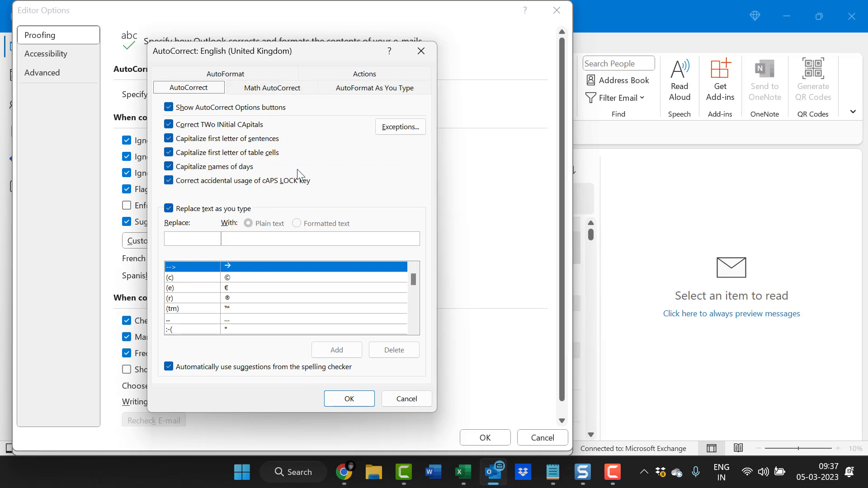
pyautogui.click(349, 400)
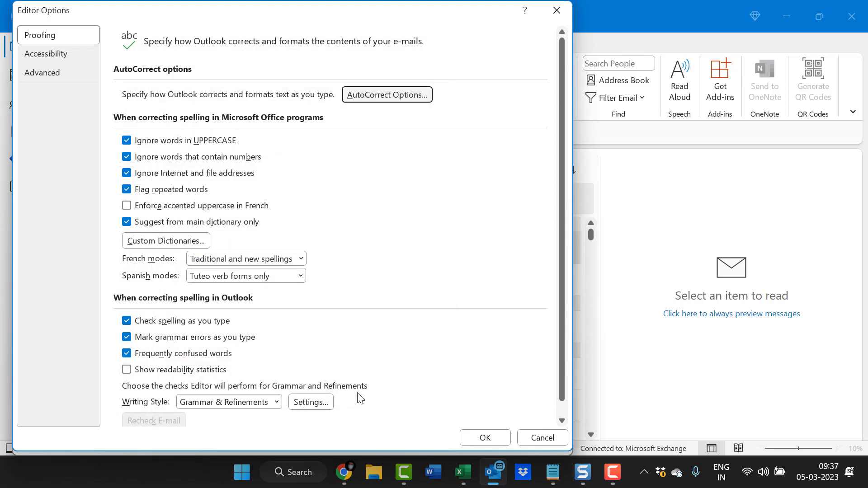
pyautogui.click(485, 438)
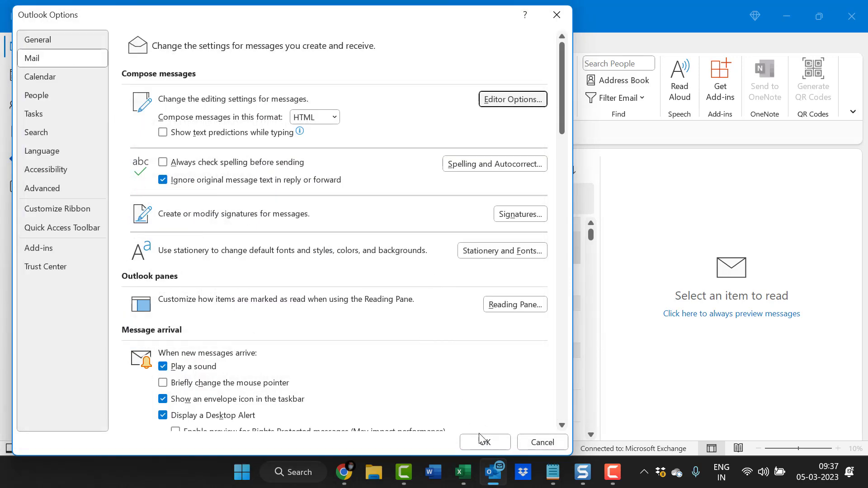
pyautogui.click(483, 441)
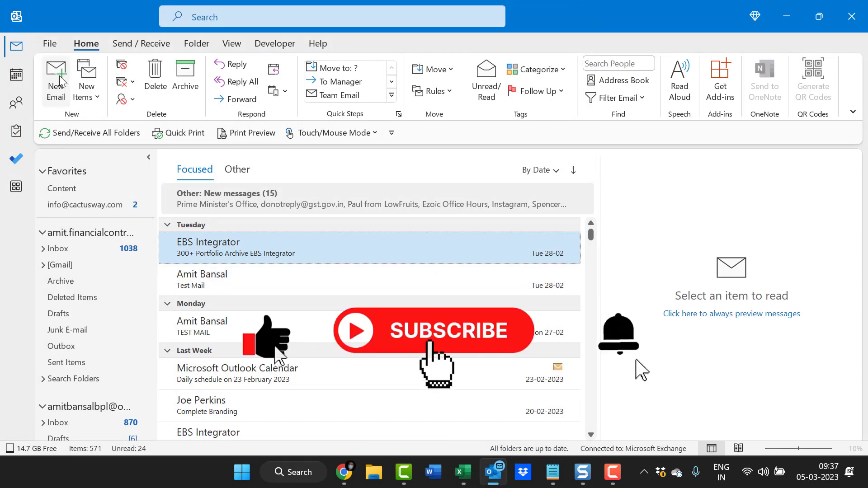